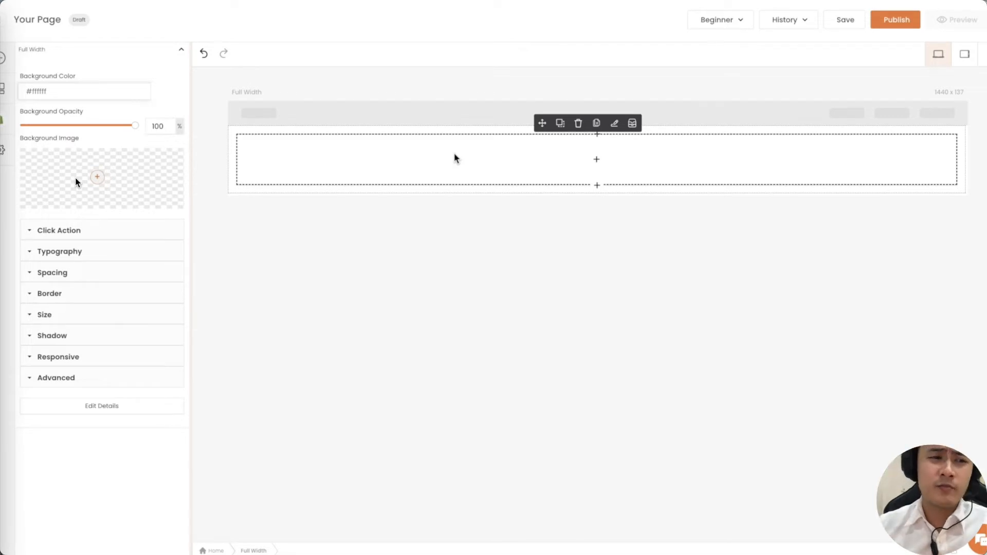
Add a Full Width section and show its background settings (#ffffff, 100% opacity).
{"action": "mouse_move", "coordinate": [93, 170]}
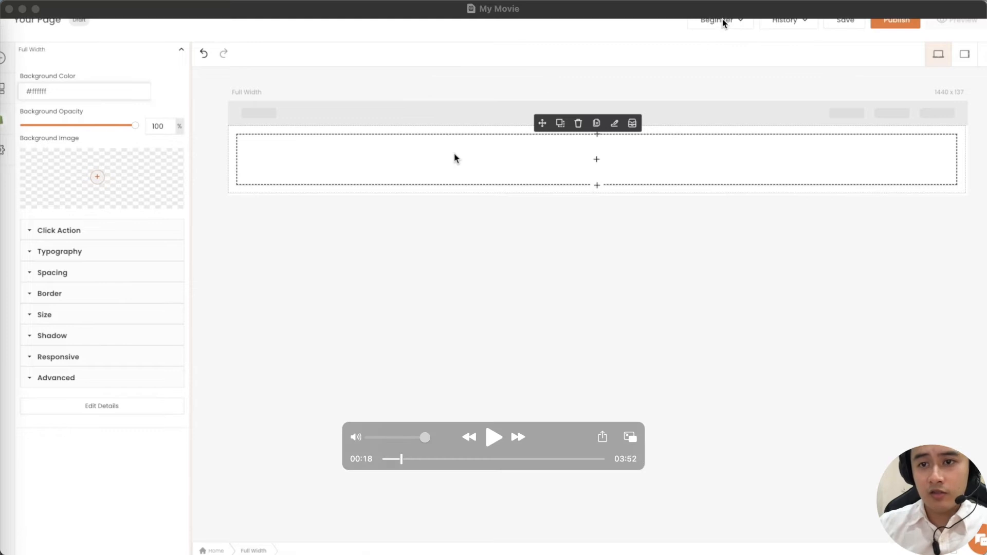
Place Heading 1–3 and a Paragraph into slides inside the Full Width section.
{"action": "left_click", "coordinate": [492, 442]}
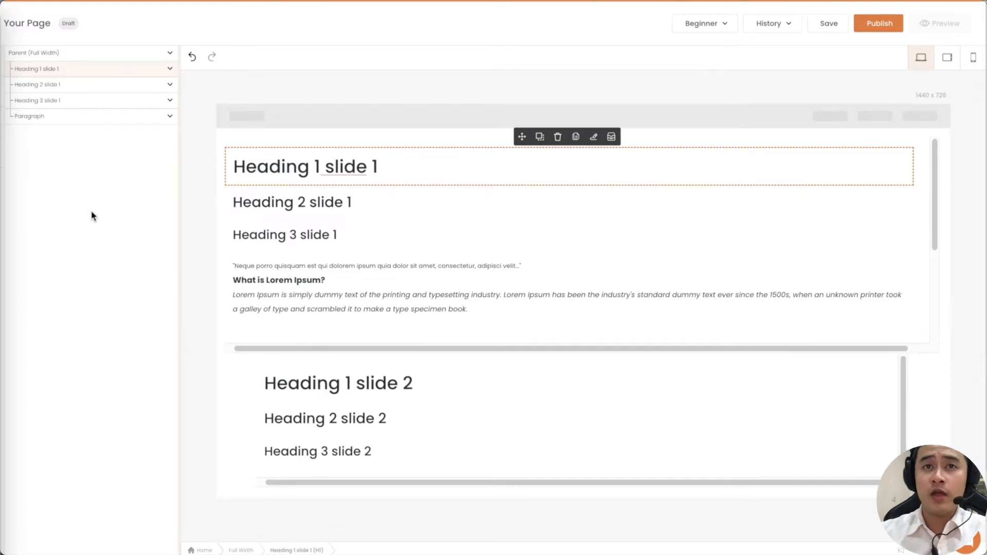
Expand and then collapse the settings for Heading 1 slide 1.
{"action": "left_click", "coordinate": [122, 69]}
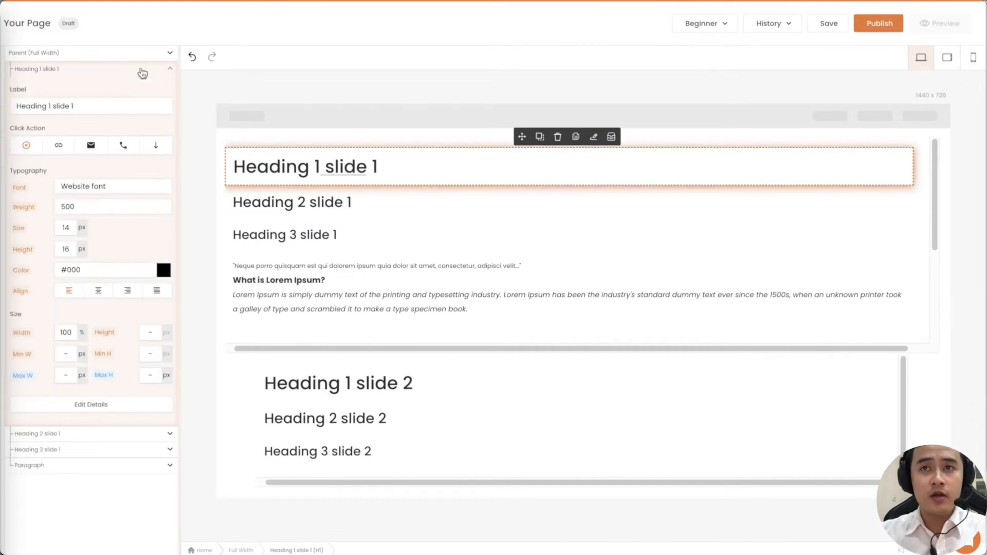
{"action": "left_click", "coordinate": [143, 72]}
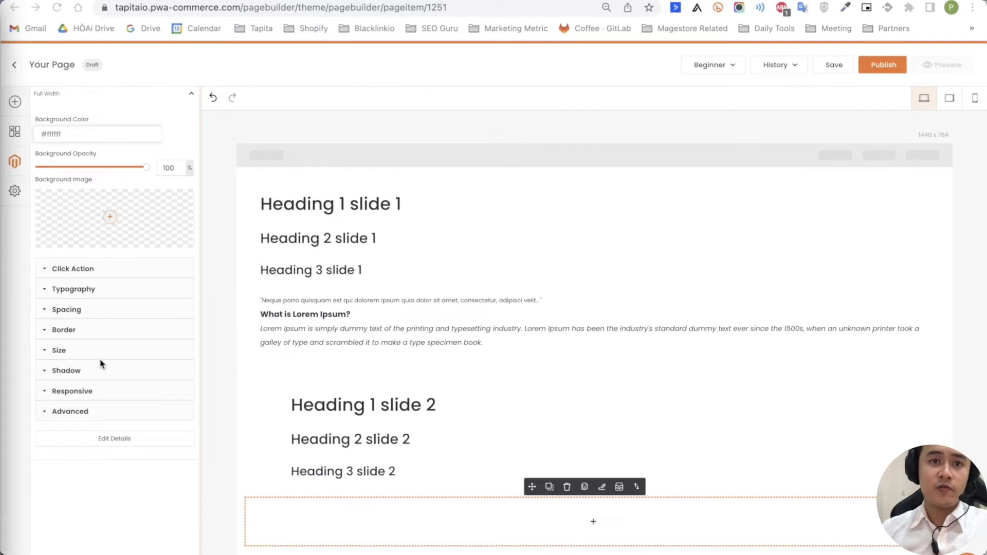
Set the black phone picture as the bottom section's background image.
{"action": "left_click", "coordinate": [110, 217]}
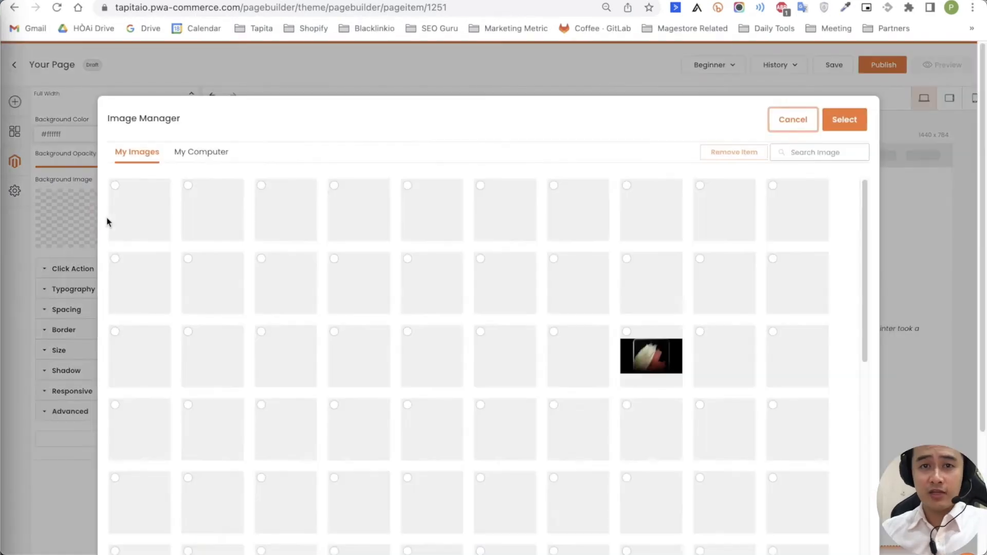
{"action": "left_click", "coordinate": [503, 355]}
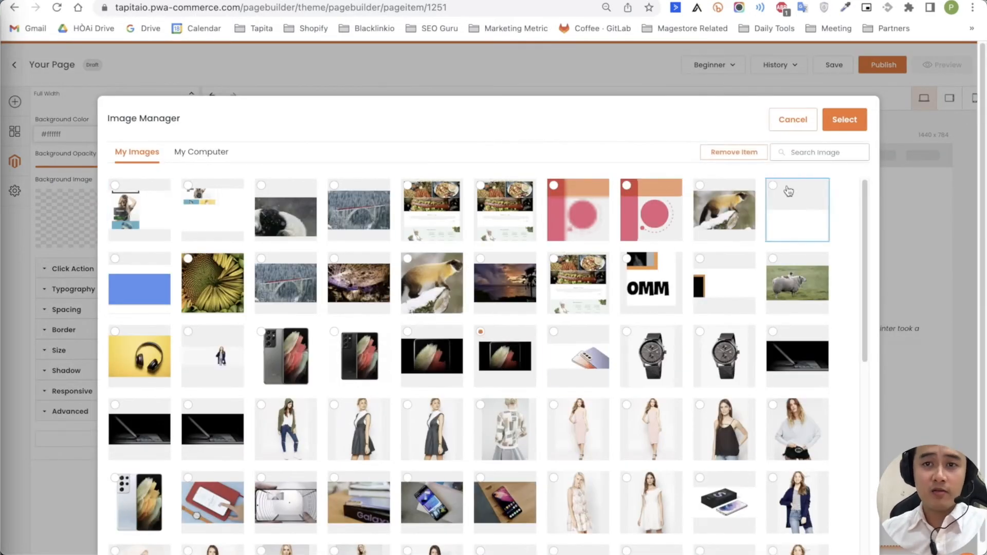
{"action": "left_click", "coordinate": [856, 124]}
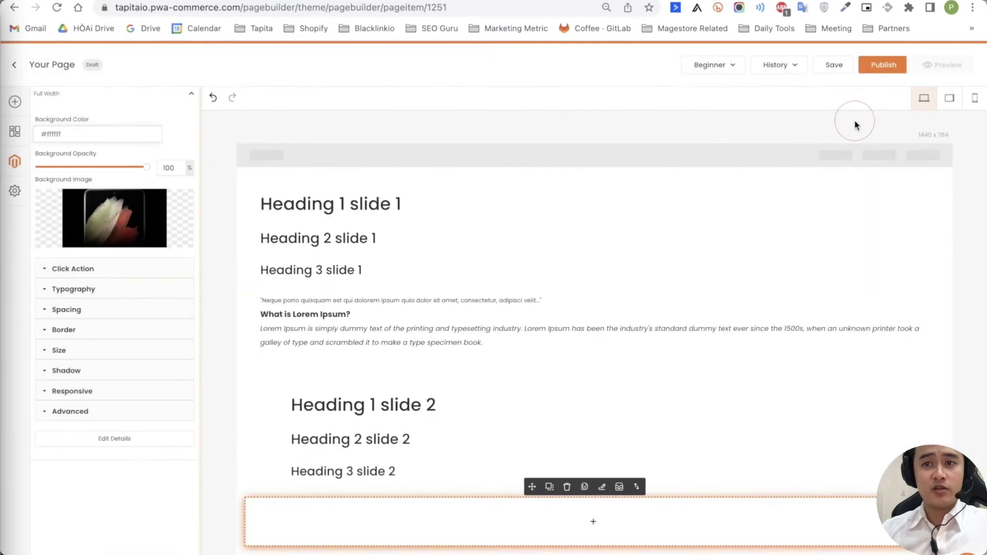
Change the section's Size height to 500 and apply it.
{"action": "left_click", "coordinate": [57, 352]}
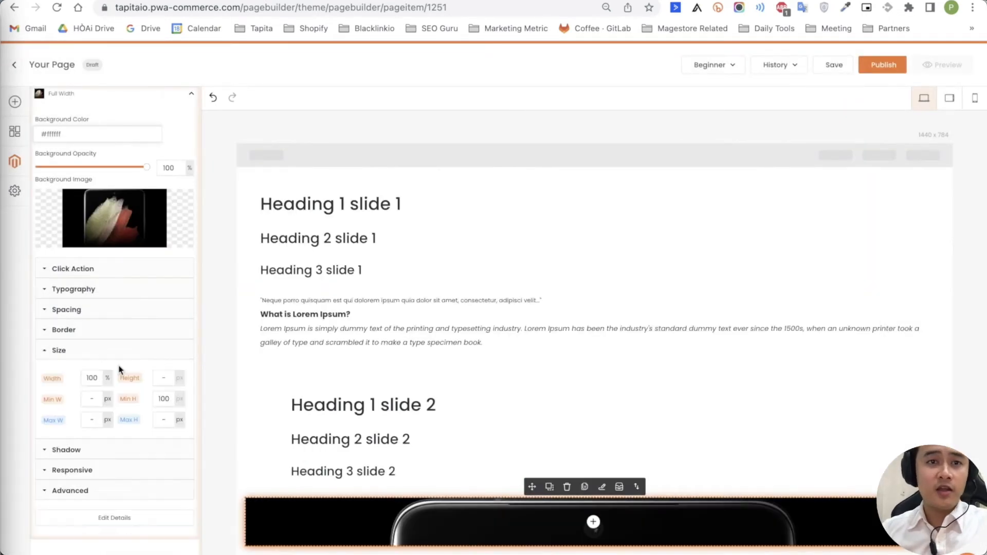
{"action": "left_click", "coordinate": [165, 377]}
{"action": "type", "text": "500"}
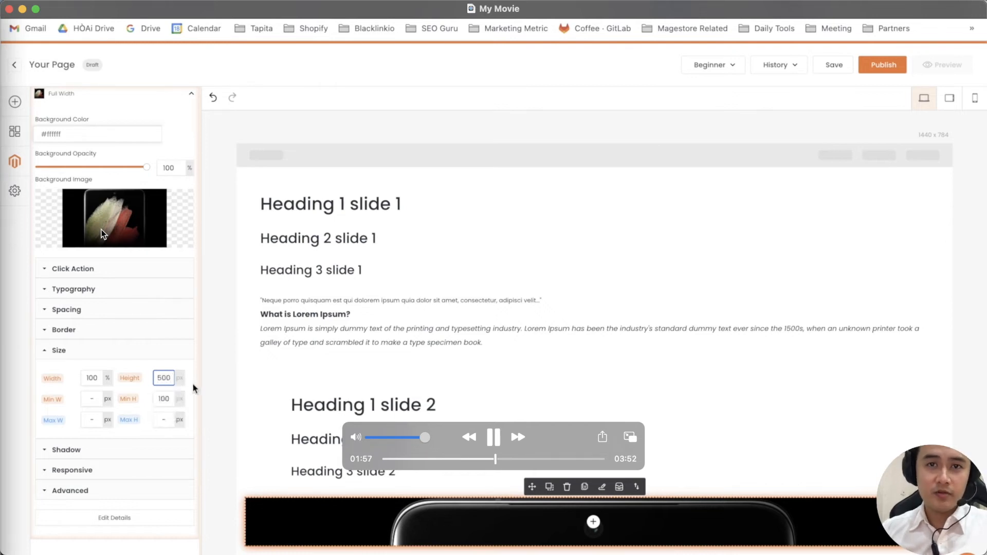
{"action": "key", "text": "space"}
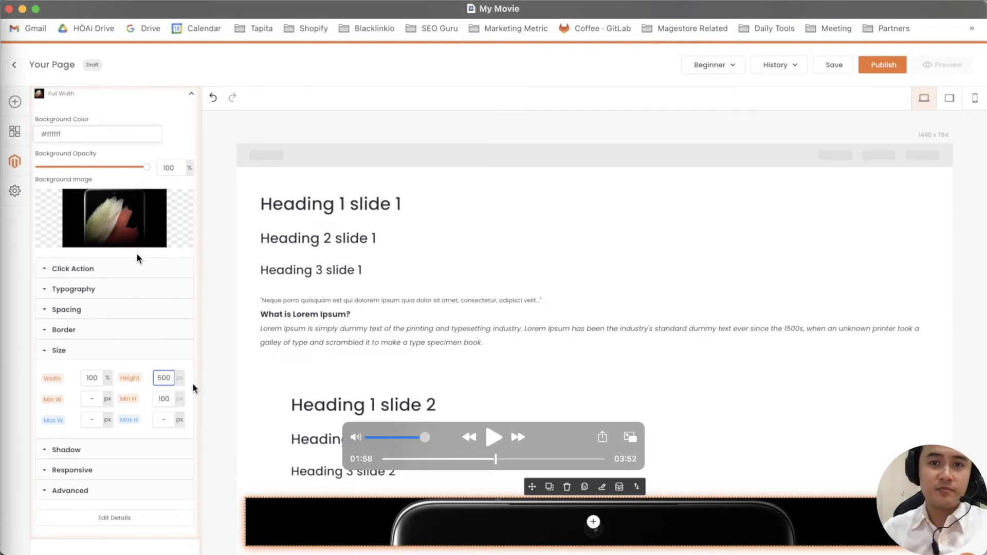
{"action": "key", "text": "space"}
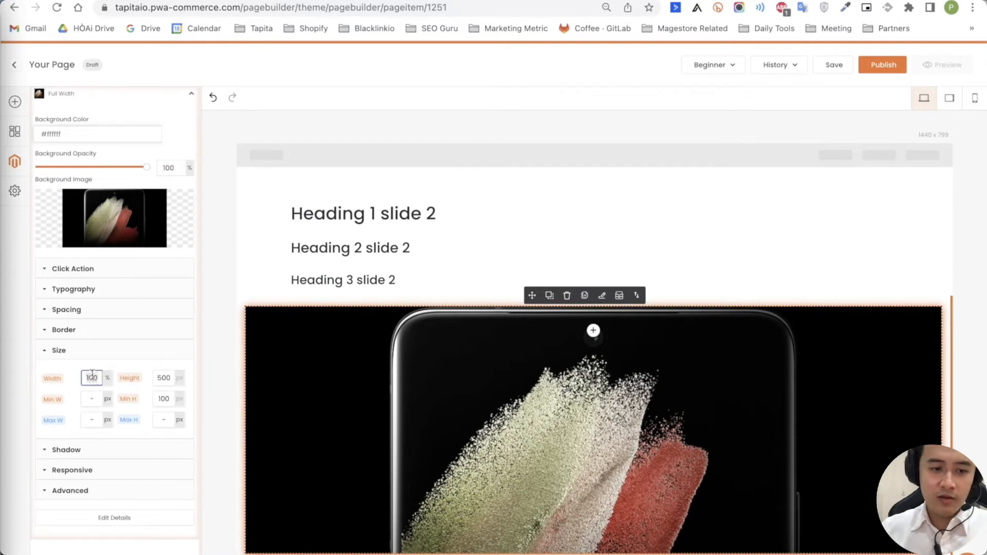
{"action": "left_click", "coordinate": [209, 349]}
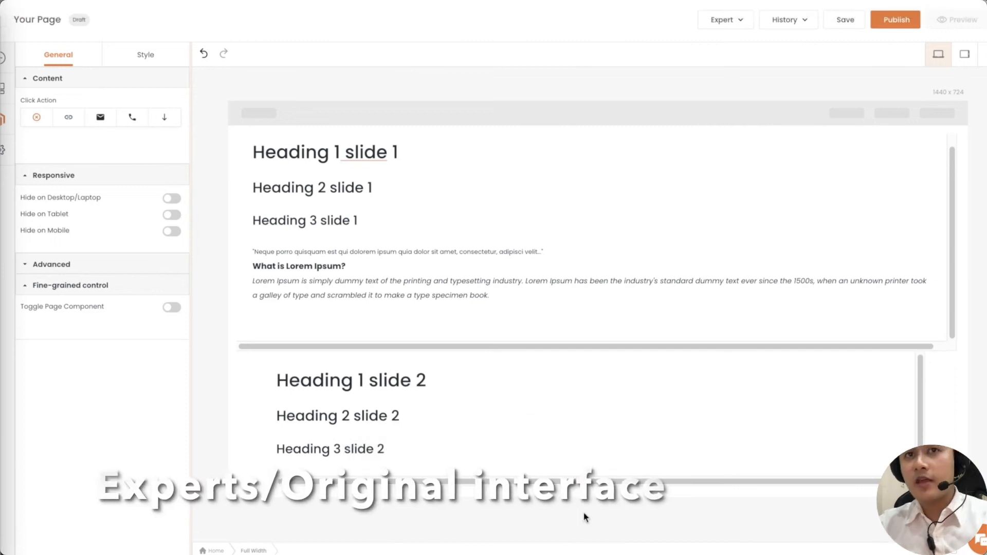
Insert a new Full Width section below the slides and select it.
{"action": "left_click", "coordinate": [595, 483]}
{"action": "left_click", "coordinate": [131, 260]}
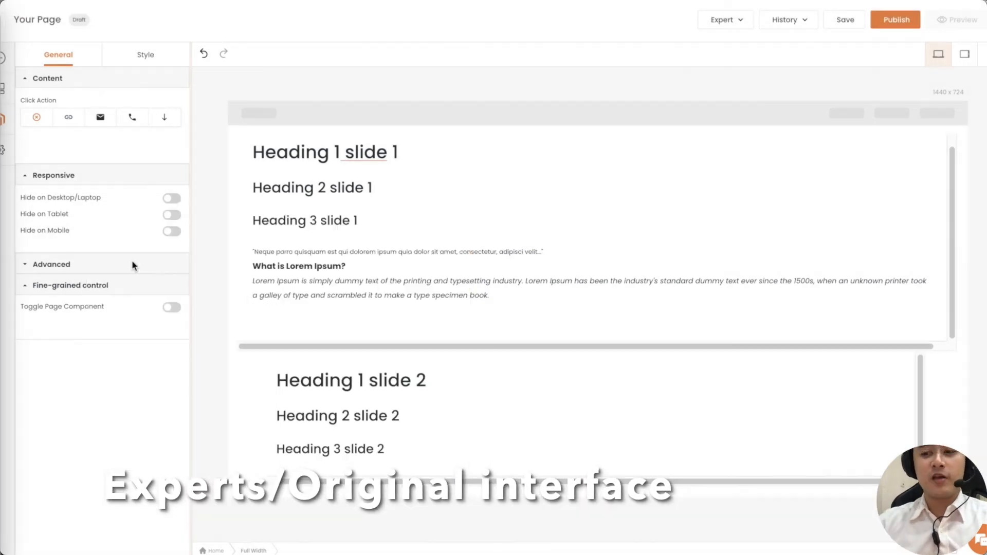
{"action": "left_click", "coordinate": [403, 520]}
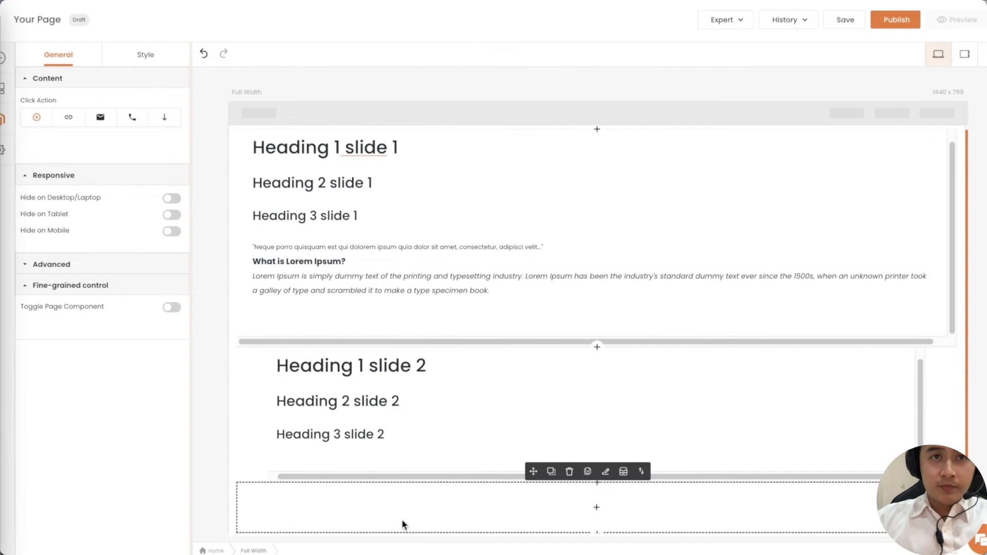
Give the new section the black phone picture as its Style background image.
{"action": "left_click", "coordinate": [133, 64]}
{"action": "scroll", "coordinate": [103, 171], "scroll_direction": "down", "scroll_amount": 2}
{"action": "scroll", "coordinate": [103, 171], "scroll_direction": "down", "scroll_amount": 2}
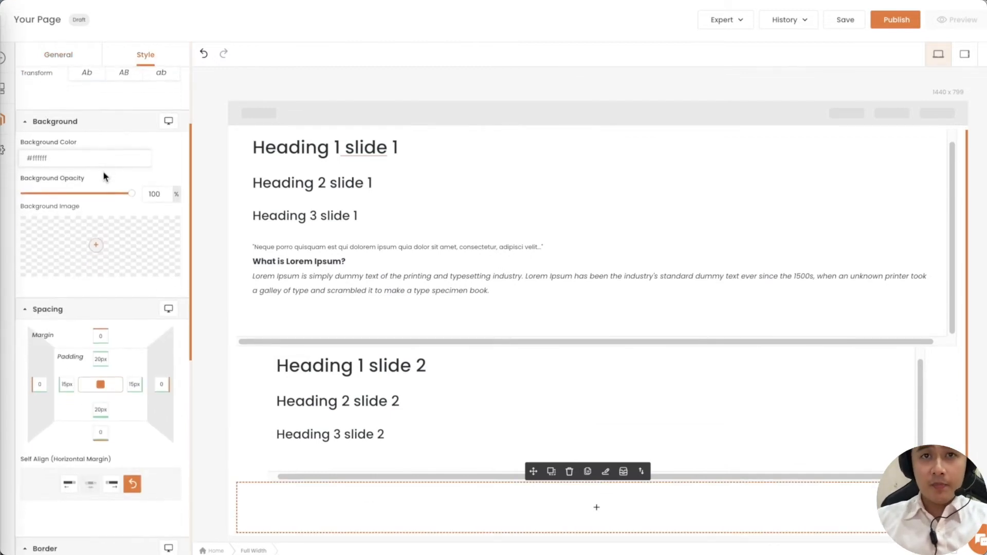
{"action": "left_click", "coordinate": [96, 246]}
{"action": "left_click", "coordinate": [494, 332]}
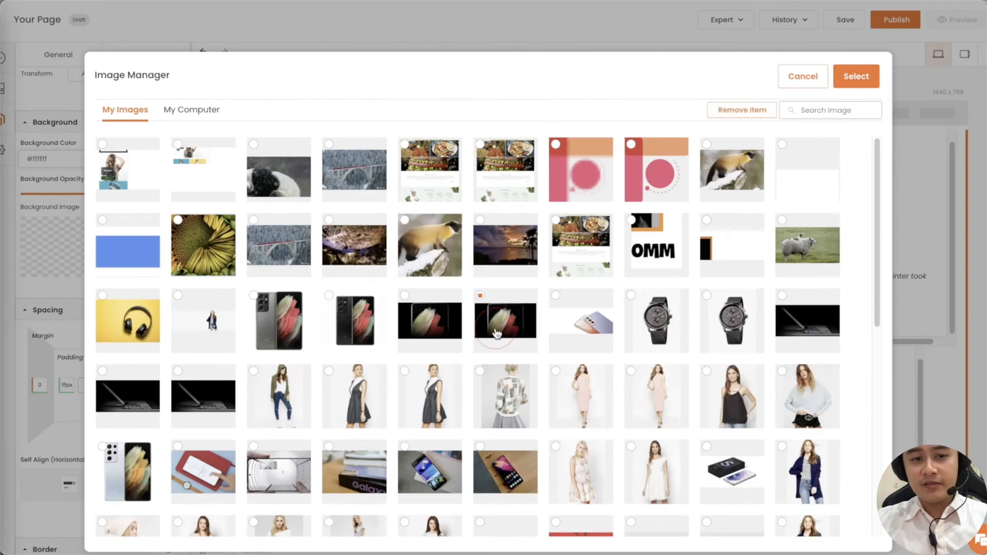
{"action": "left_click", "coordinate": [855, 78]}
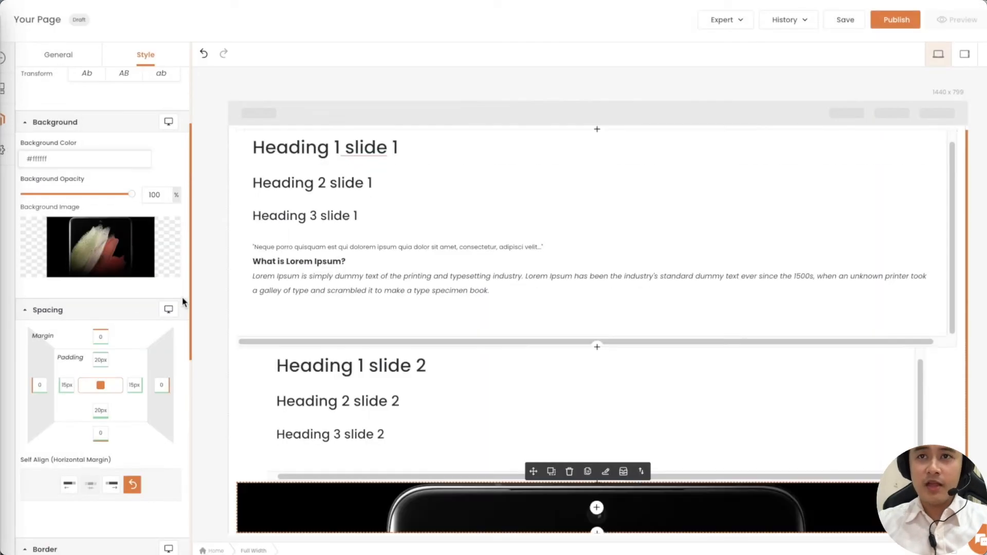
{"action": "scroll", "coordinate": [129, 319], "scroll_direction": "down", "scroll_amount": 2}
{"action": "scroll", "coordinate": [129, 320], "scroll_direction": "down", "scroll_amount": 5}
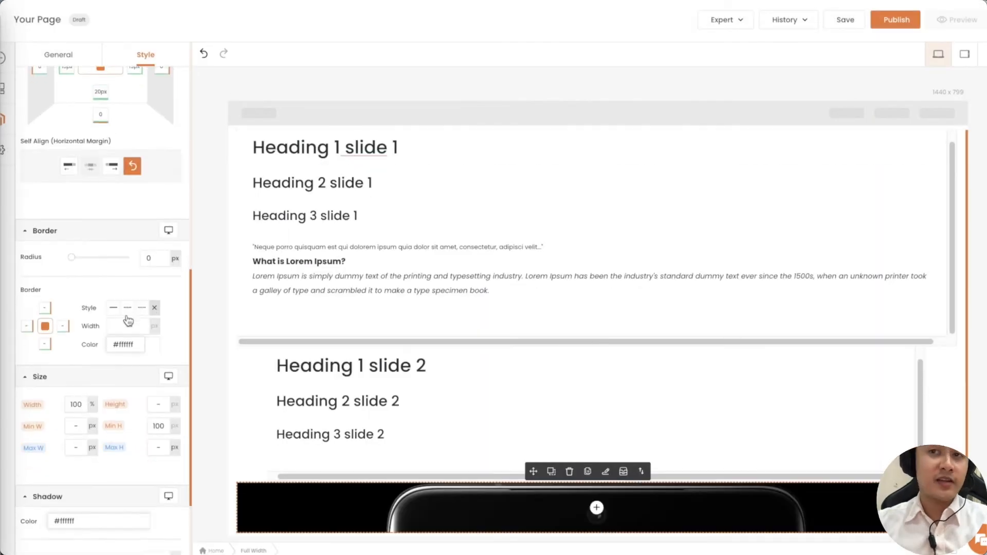
Set the phone section's height to 500 px, then edit the Lorem Ipsum paragraph text.
{"action": "left_click", "coordinate": [159, 374]}
{"action": "type", "text": "500"}
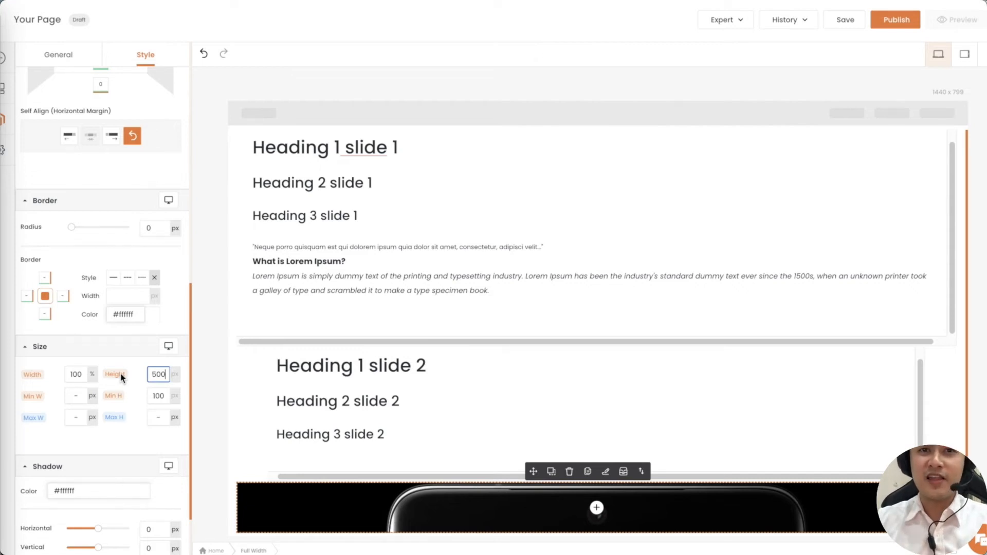
{"action": "key", "text": "space"}
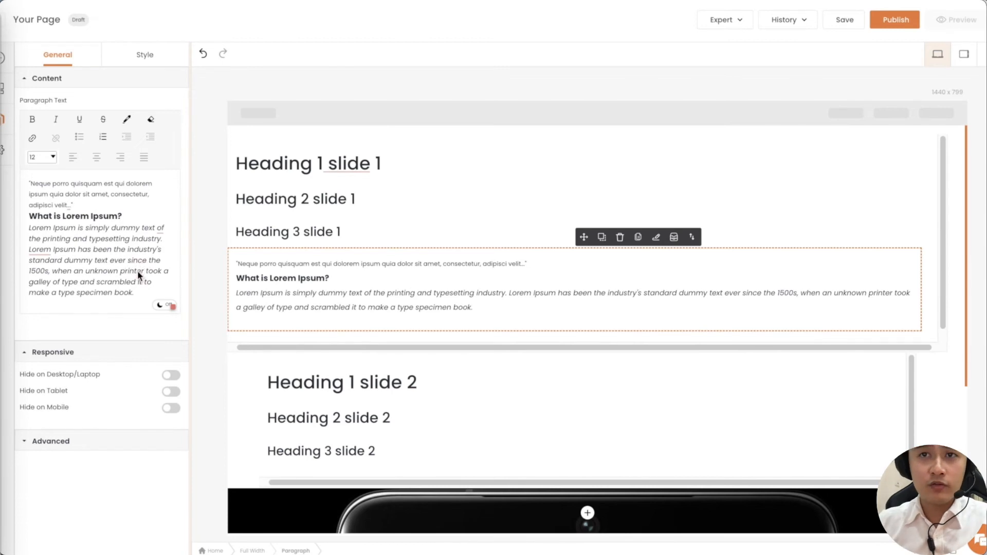
{"action": "left_click", "coordinate": [87, 215]}
Recolour all paragraph text near-white (F8F9F9) and preview it on a dark background.
{"action": "key", "text": "ctrl+a"}
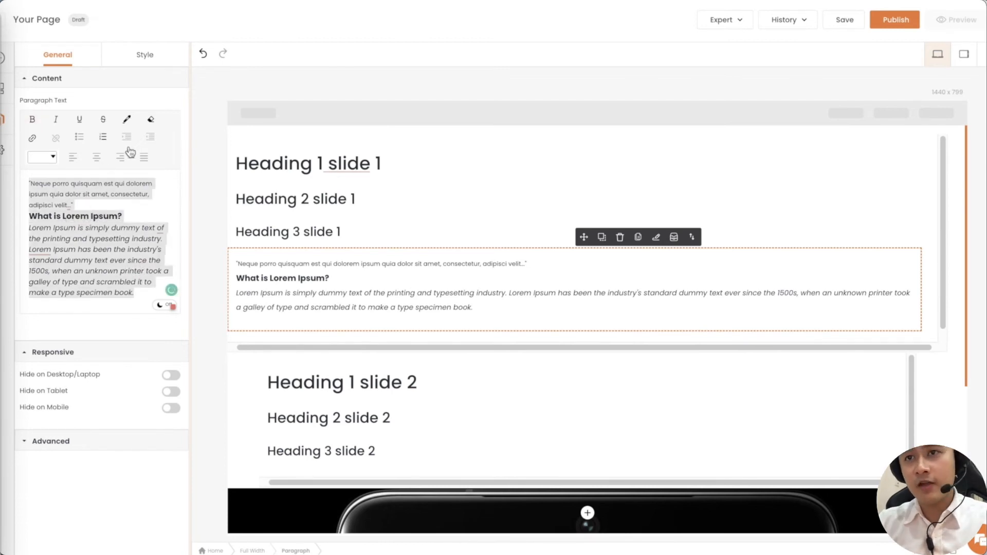
{"action": "left_click", "coordinate": [128, 121]}
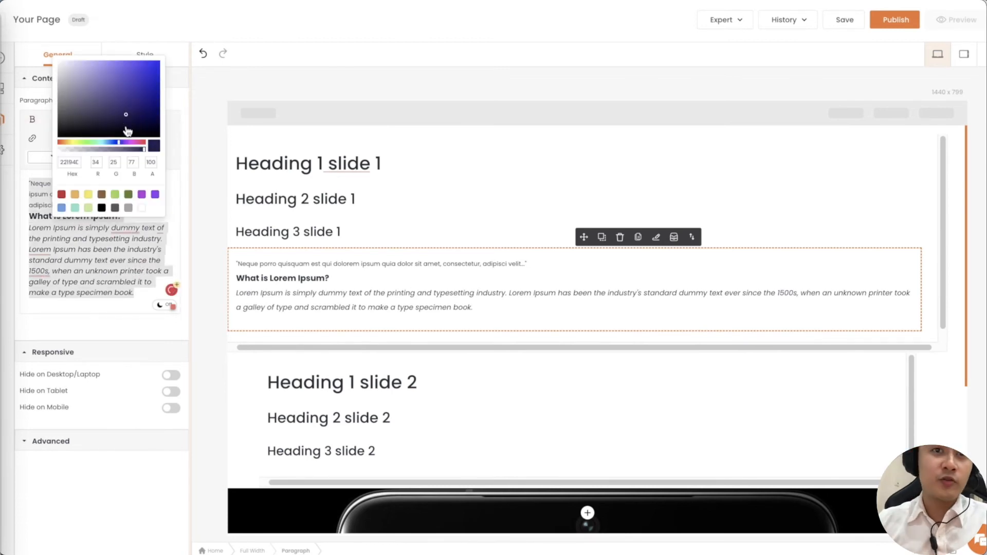
{"action": "left_click", "coordinate": [69, 60]}
{"action": "left_click_drag", "start_coordinate": [70, 60], "coordinate": [58, 53]}
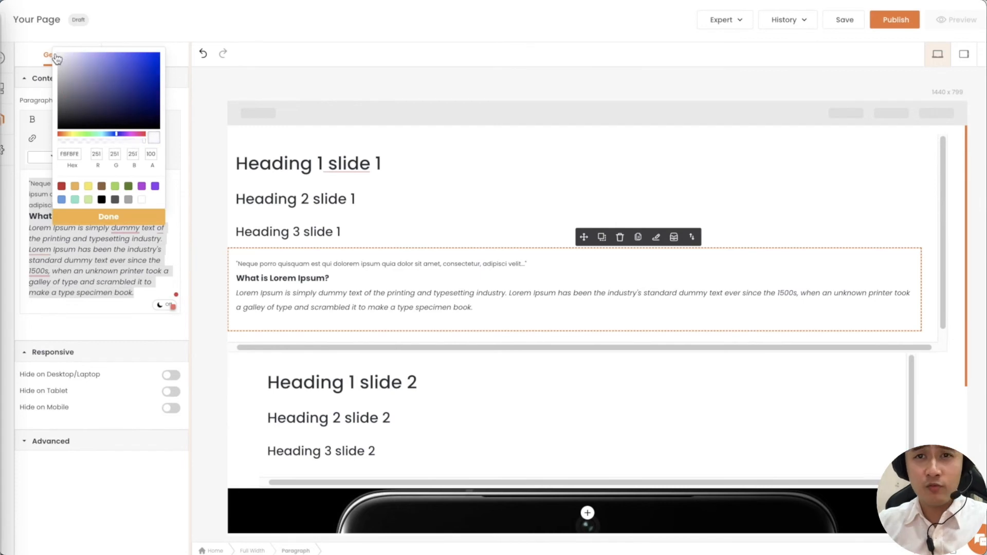
{"action": "left_click", "coordinate": [149, 216]}
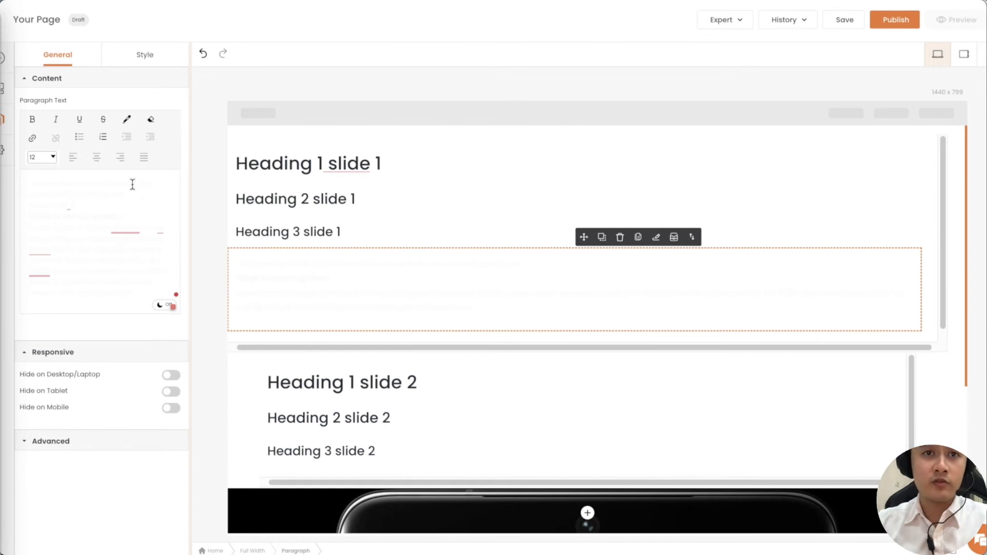
{"action": "left_click", "coordinate": [160, 305]}
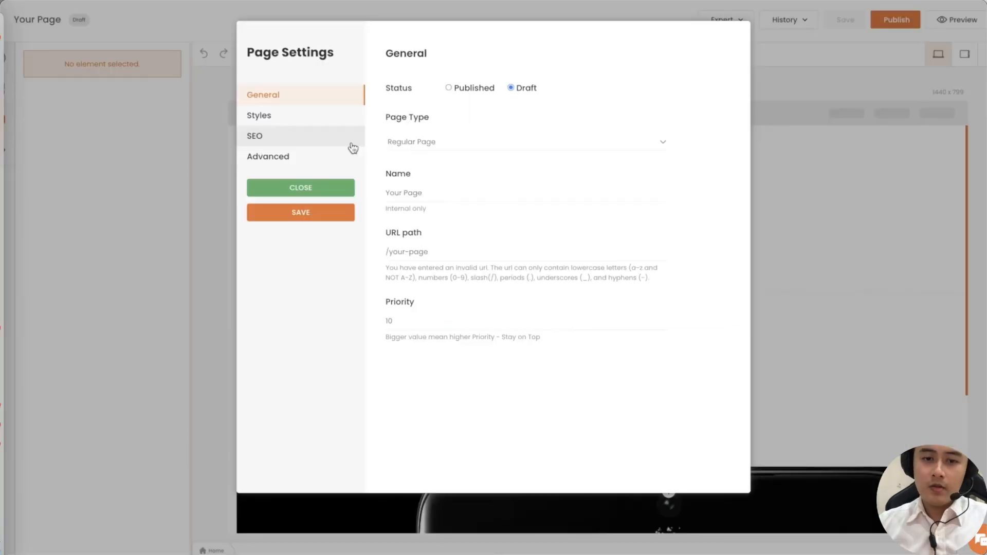
In Page Settings Styles, add Poppins as a page font, making it the default.
{"action": "left_click", "coordinate": [283, 114]}
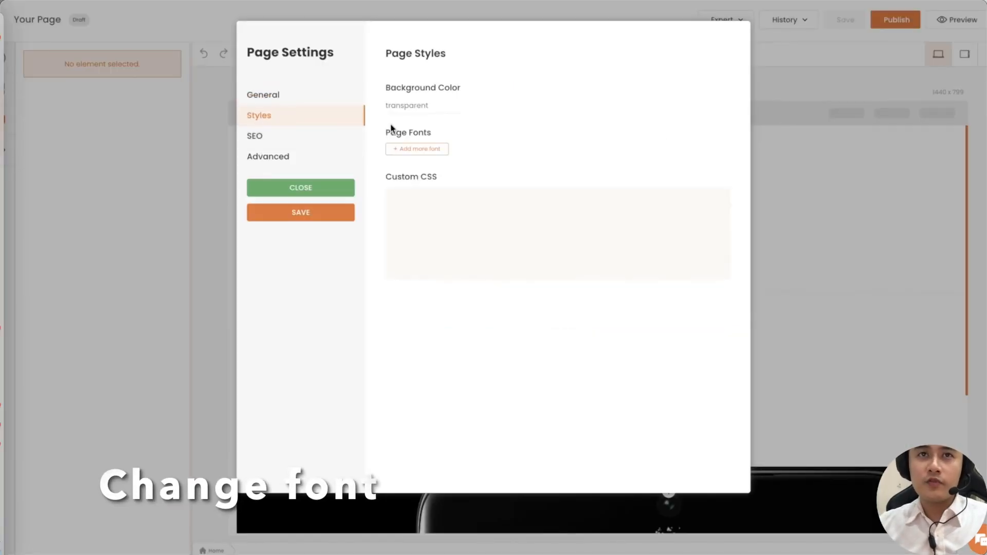
{"action": "left_click", "coordinate": [433, 153]}
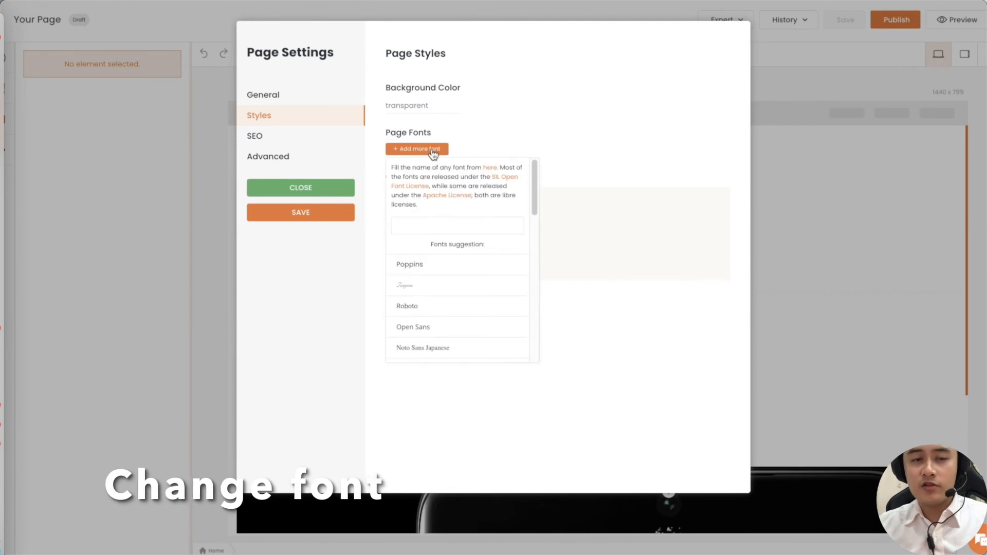
{"action": "left_click", "coordinate": [416, 271]}
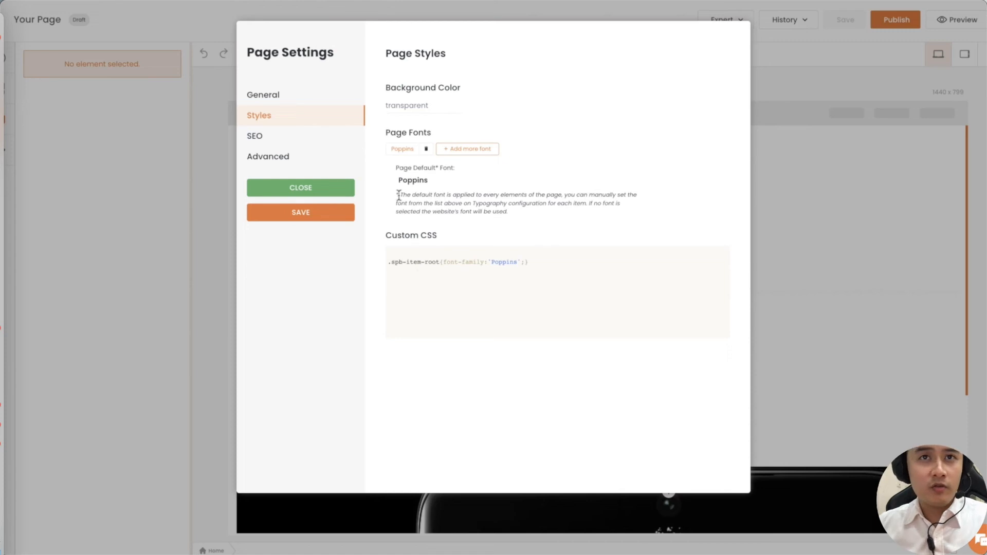
{"action": "left_click_drag", "start_coordinate": [400, 193], "coordinate": [450, 196]}
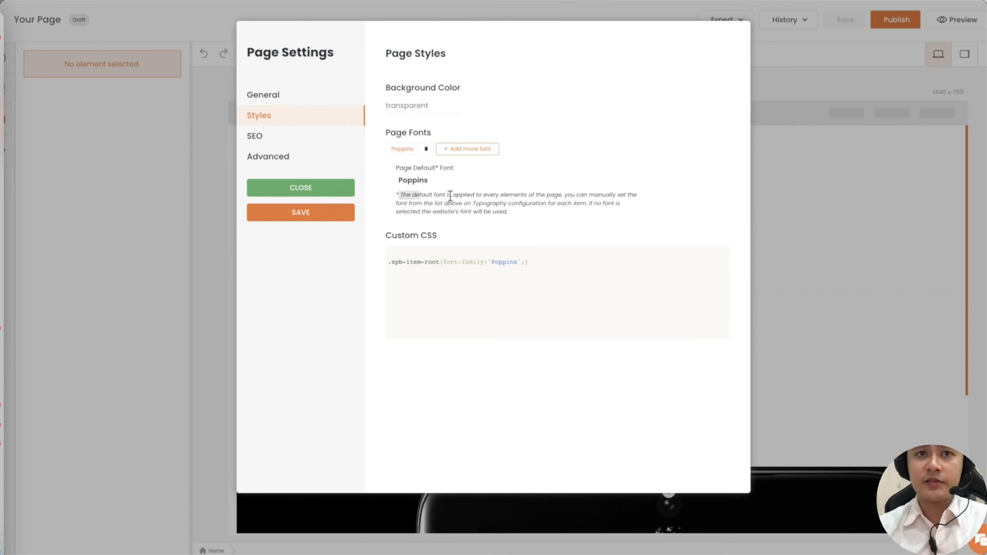
{"action": "left_click_drag", "start_coordinate": [451, 196], "coordinate": [550, 221]}
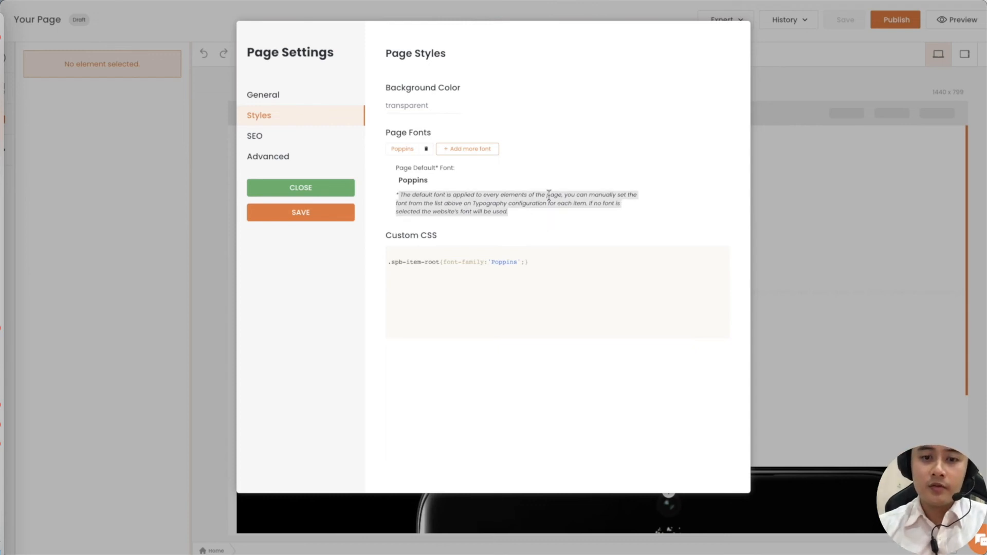
{"action": "left_click", "coordinate": [549, 194]}
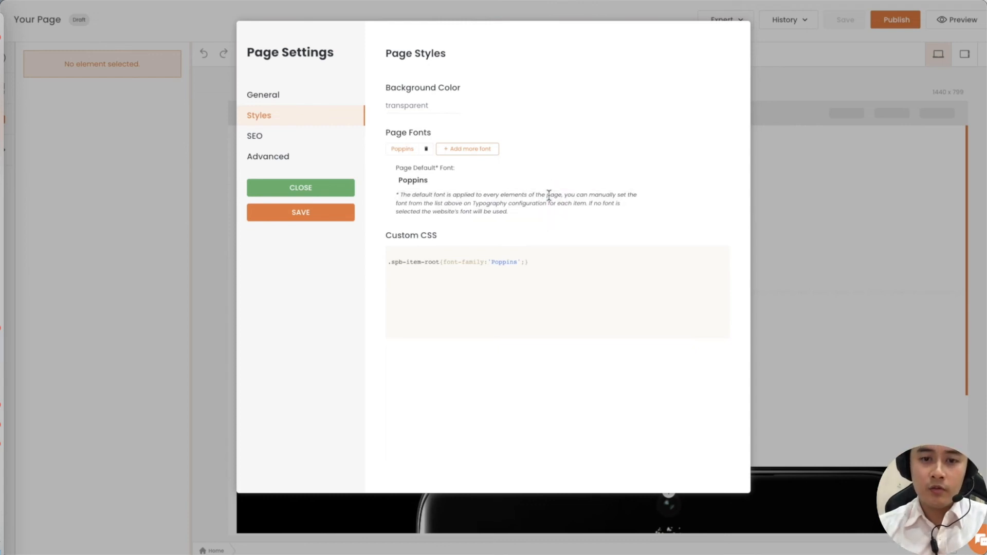
{"action": "left_click", "coordinate": [450, 155]}
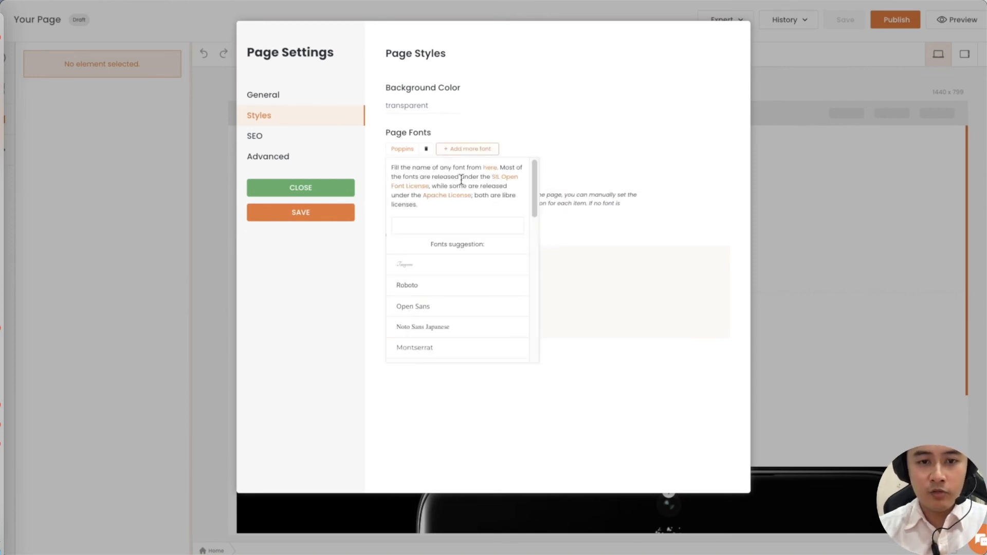
Open Google Fonts, go to the Open Sans specimen page and select its family name.
{"action": "left_click", "coordinate": [489, 168]}
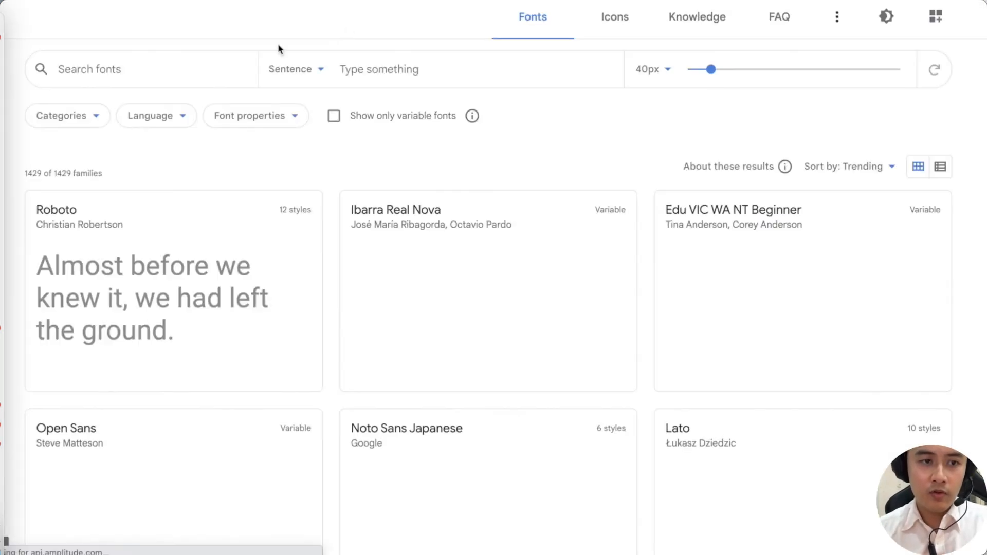
{"action": "scroll", "coordinate": [268, 234], "scroll_direction": "down", "scroll_amount": 1}
{"action": "scroll", "coordinate": [265, 234], "scroll_direction": "down", "scroll_amount": 3}
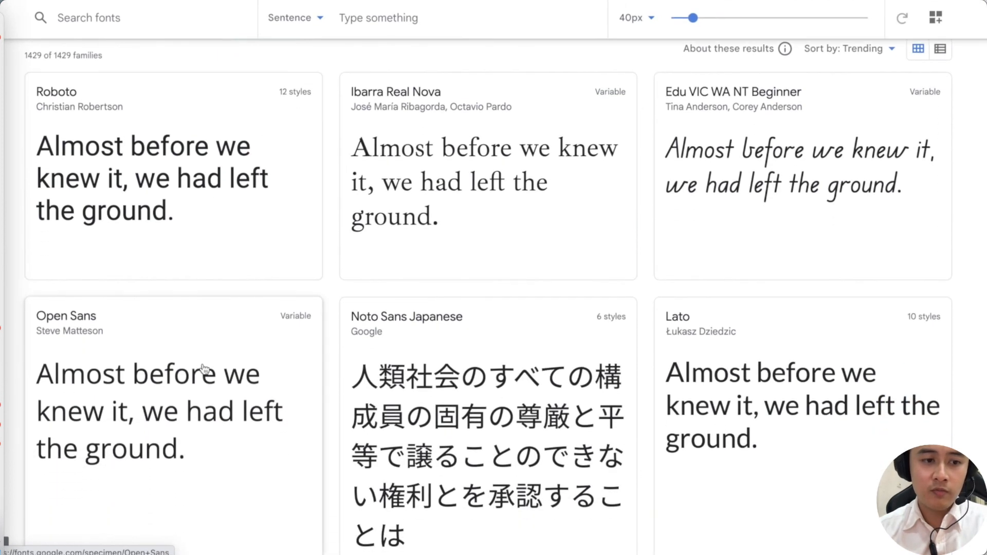
{"action": "left_click", "coordinate": [165, 340]}
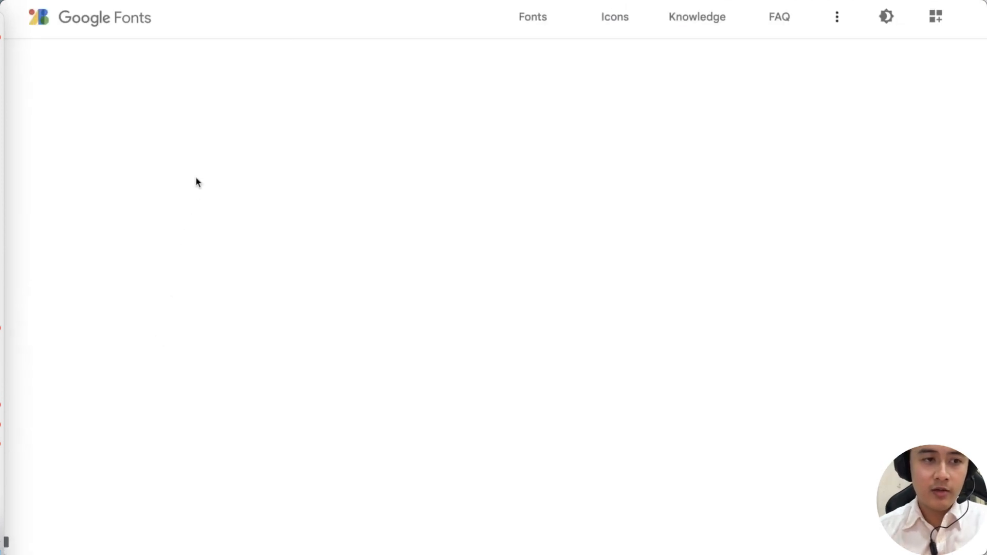
{"action": "left_click", "coordinate": [132, 78]}
{"action": "triple_click", "coordinate": [140, 75]}
{"action": "key", "text": "ctrl+c"}
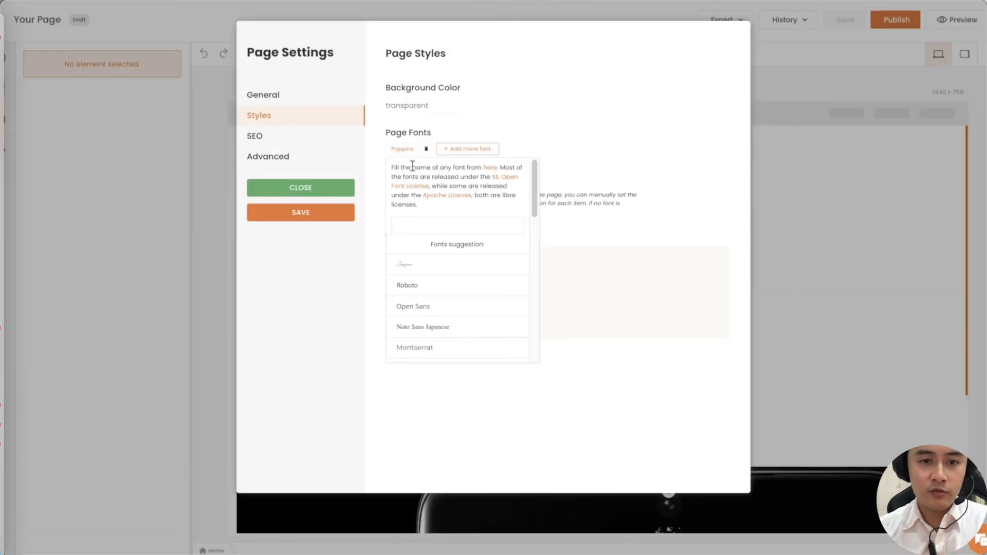
Add the pasted Open Sans as the page font and remove Poppins.
{"action": "left_click", "coordinate": [431, 221]}
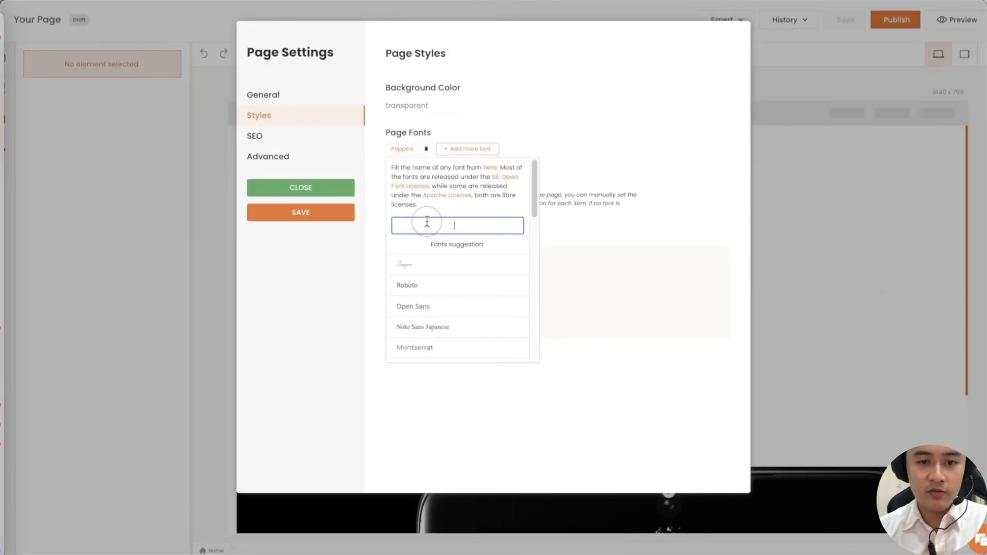
{"action": "key", "text": "ctrl+v"}
{"action": "left_click", "coordinate": [424, 255]}
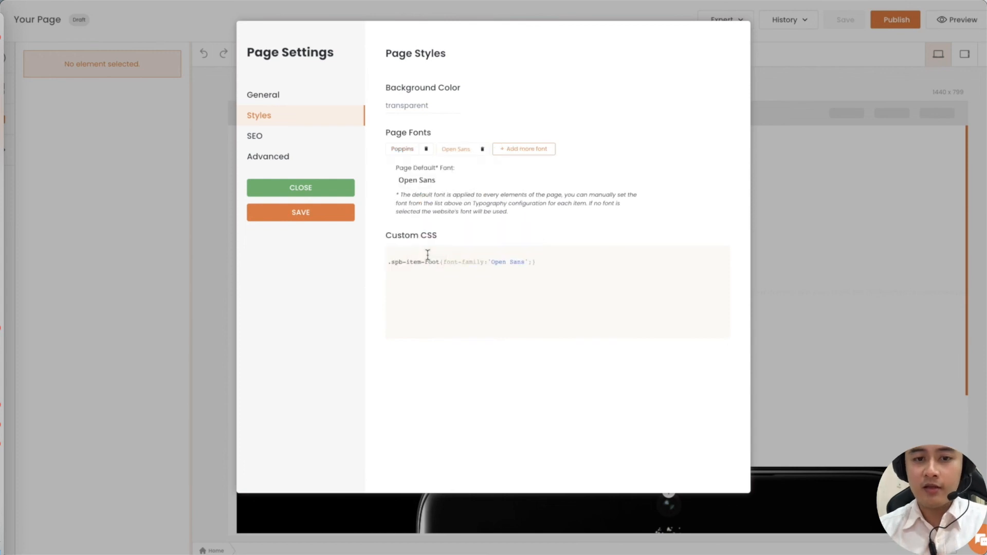
{"action": "left_click", "coordinate": [426, 151]}
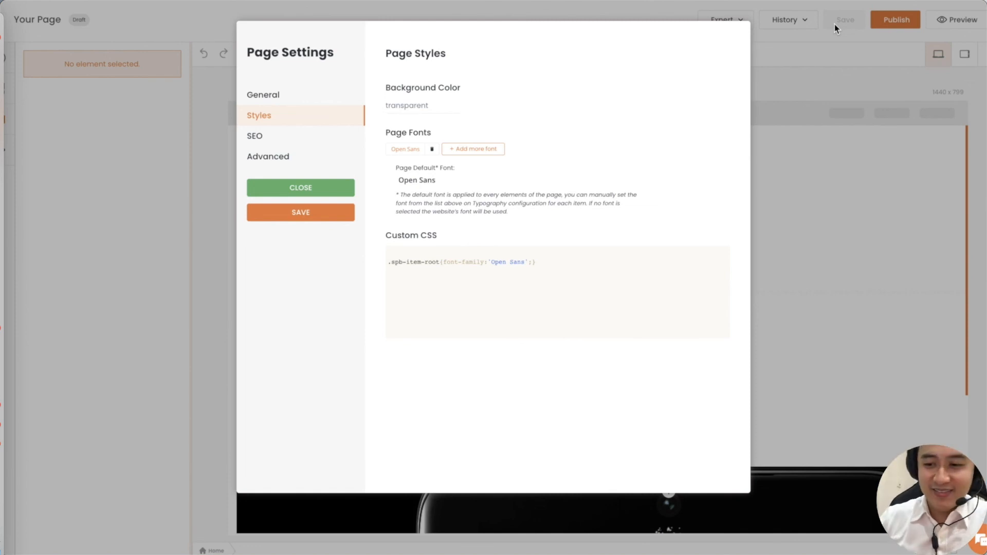
{"action": "mouse_move", "coordinate": [824, 425]}
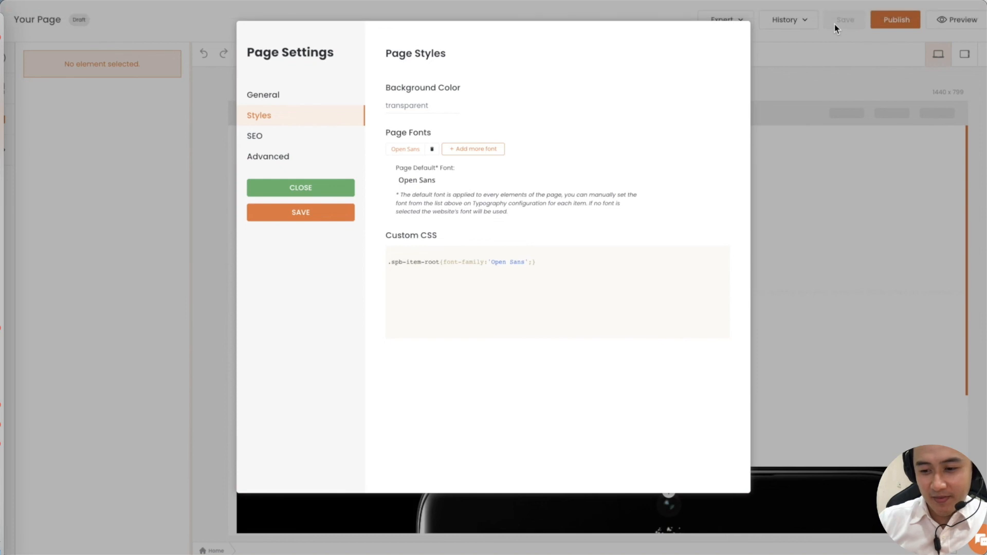